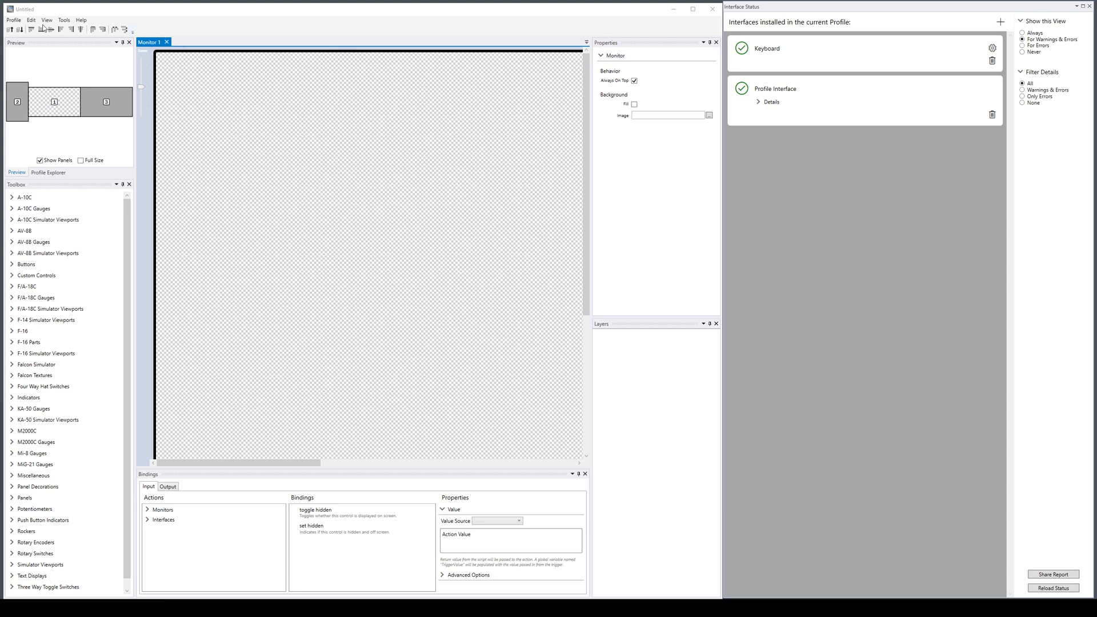
# Add the DCS A10C interface to the current profile.
pyautogui.click(1001, 22)
pyautogui.click(337, 307)
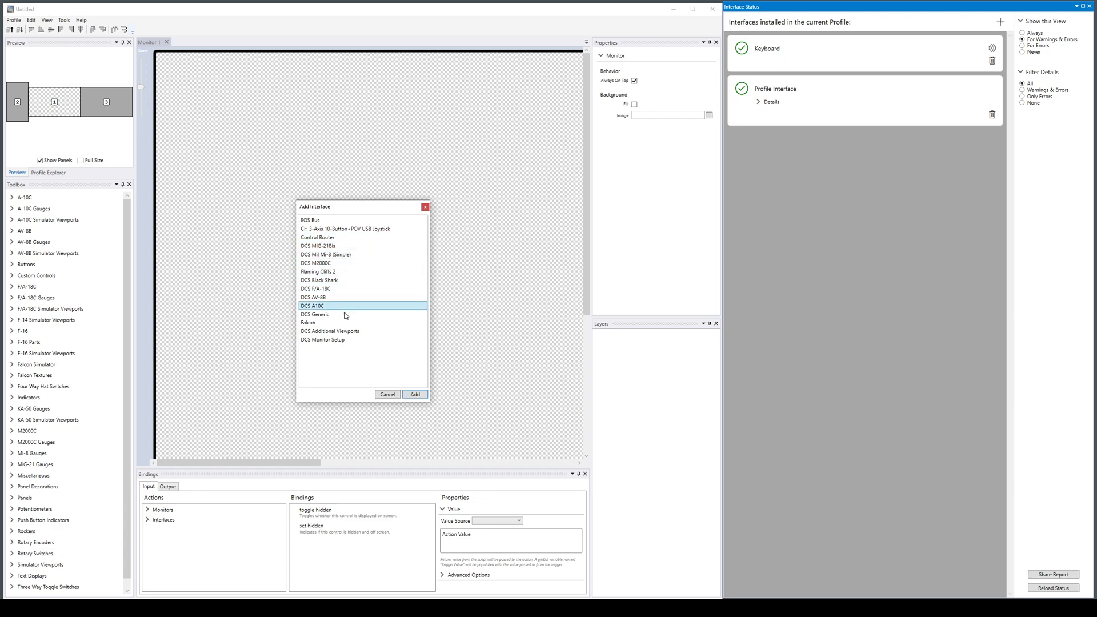
pyautogui.click(421, 397)
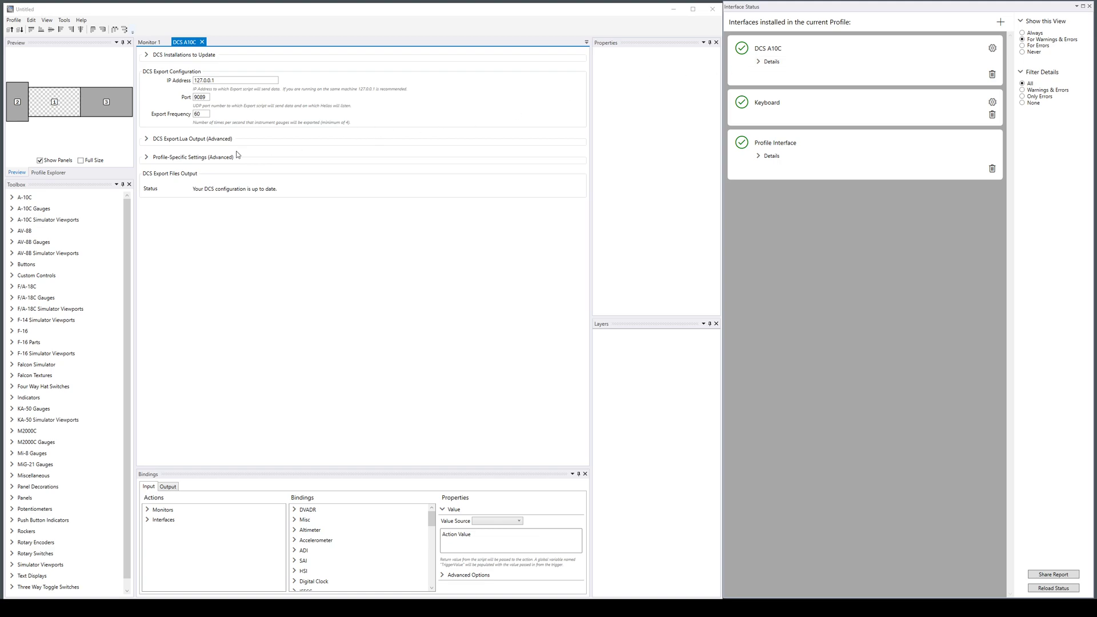
# Set the profile-specific module format to "Export module provided by Capt Zeen (Version 1)" and expand the DCS A10C status details.
pyautogui.click(148, 157)
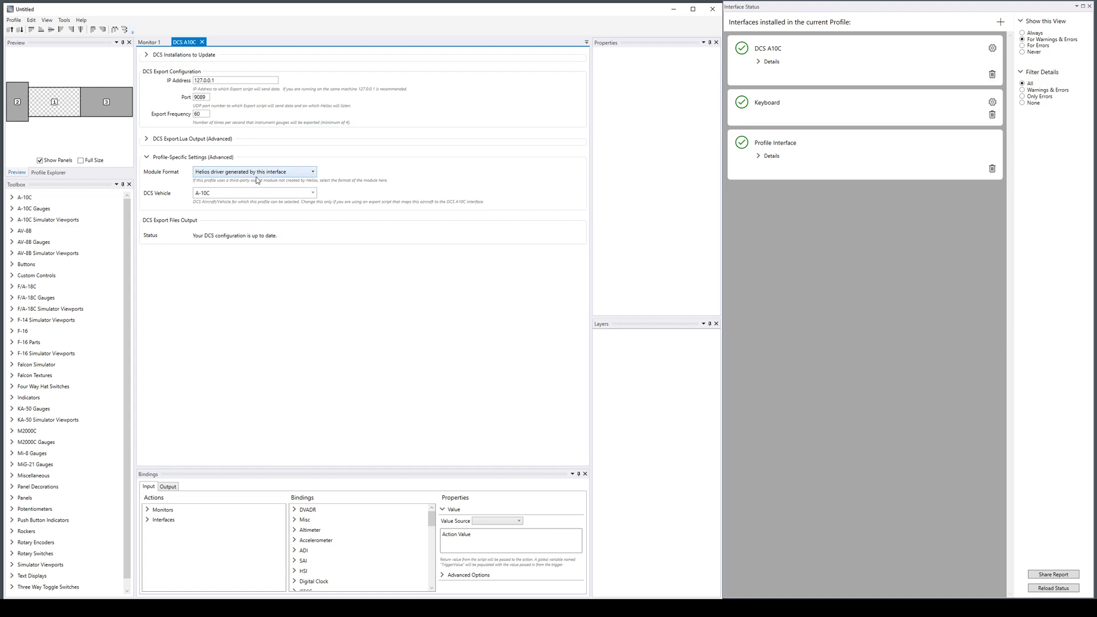
pyautogui.click(759, 63)
pyautogui.click(759, 62)
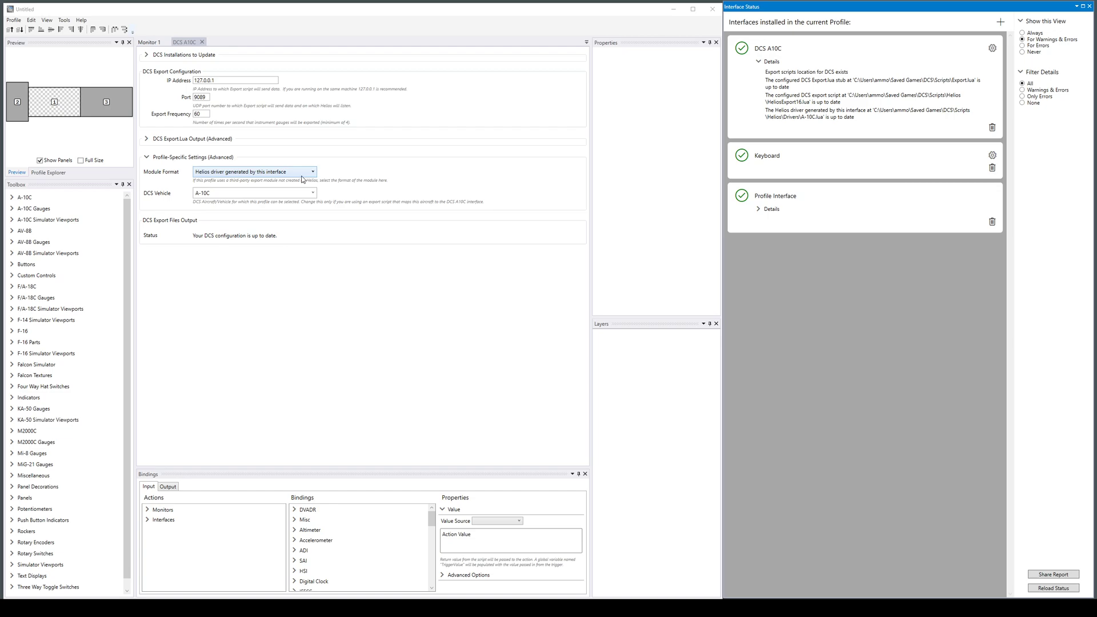
pyautogui.click(308, 173)
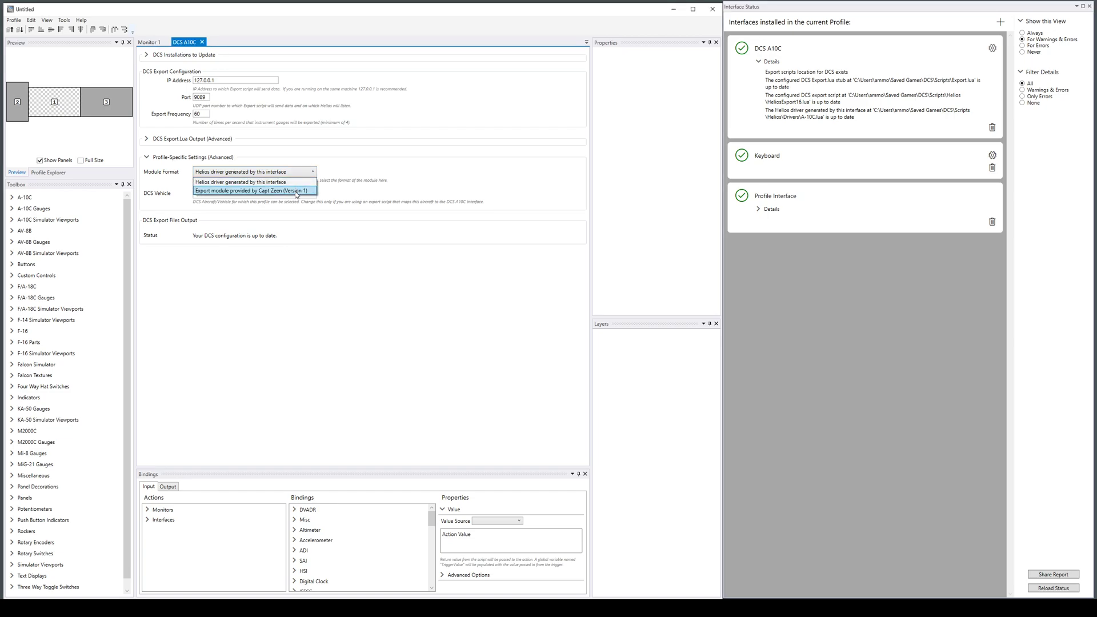
pyautogui.click(296, 192)
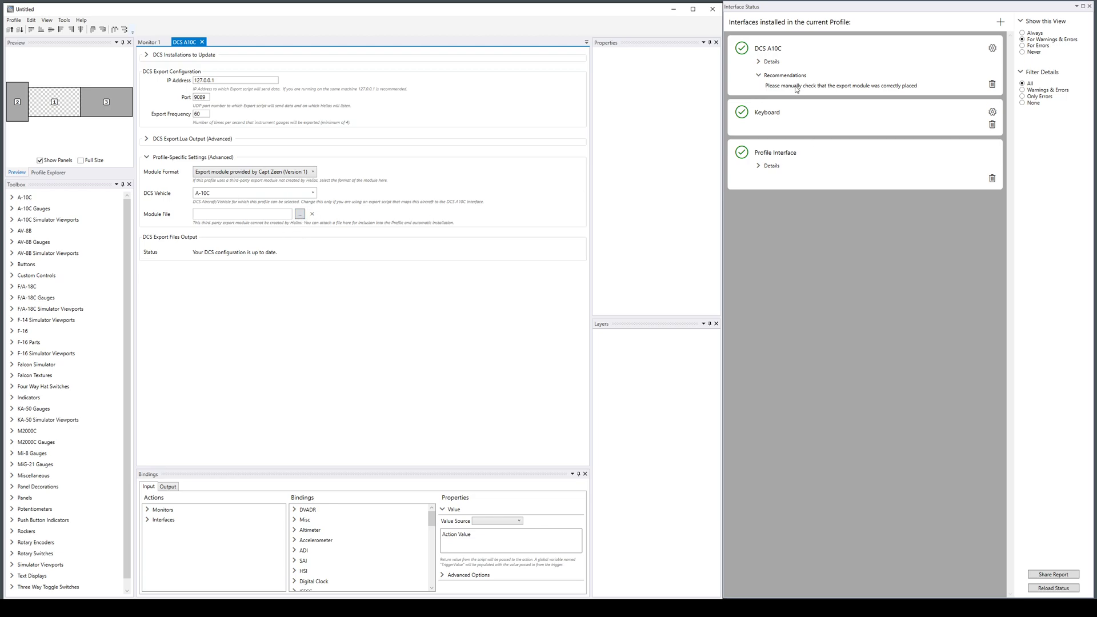
pyautogui.click(768, 62)
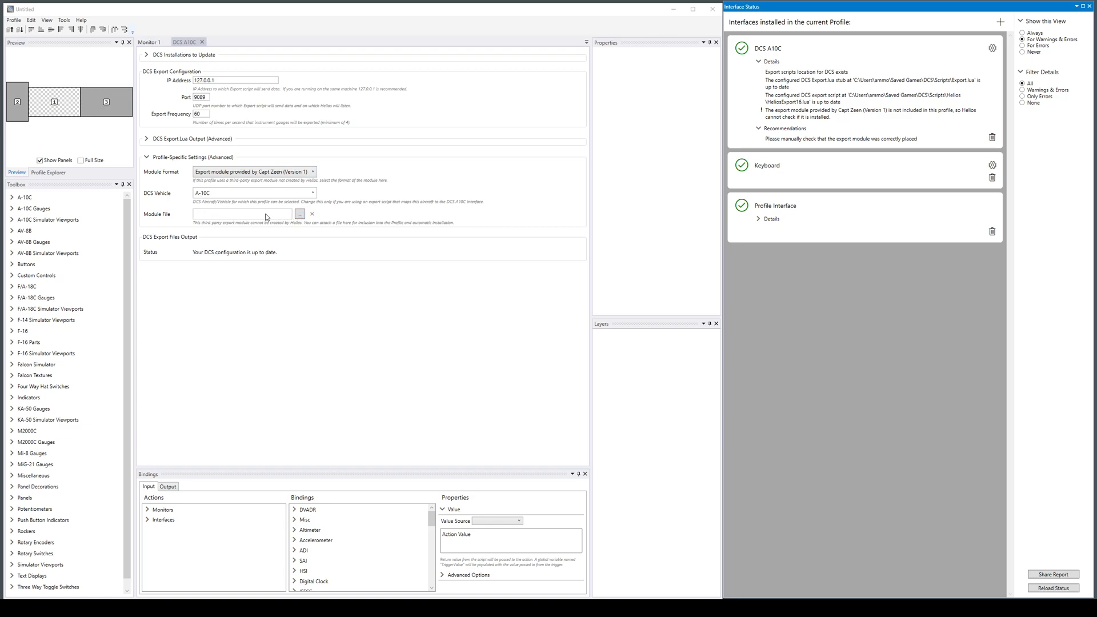
# Attach Helios_A10C.lua from the Mods folder as the module file and expand the interface's status details.
pyautogui.click(303, 214)
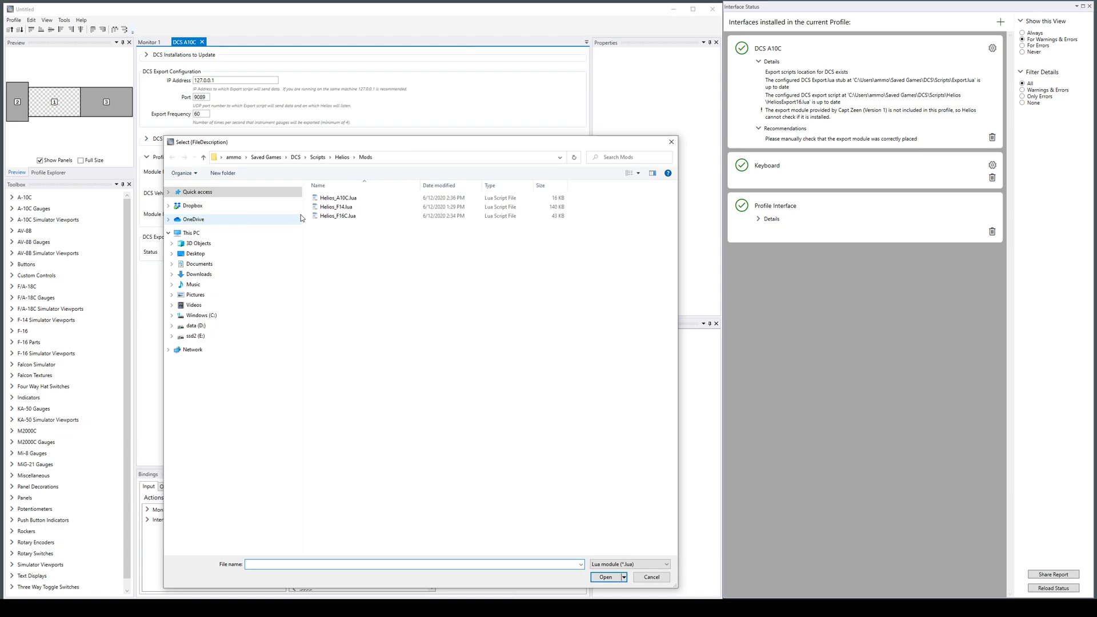
pyautogui.click(341, 199)
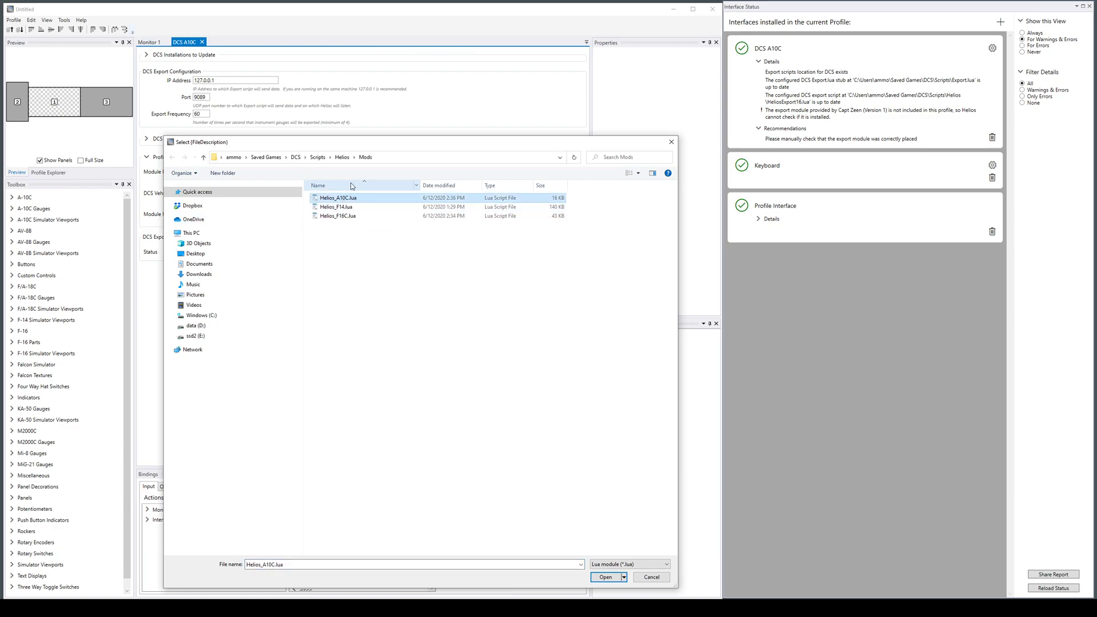
pyautogui.click(606, 578)
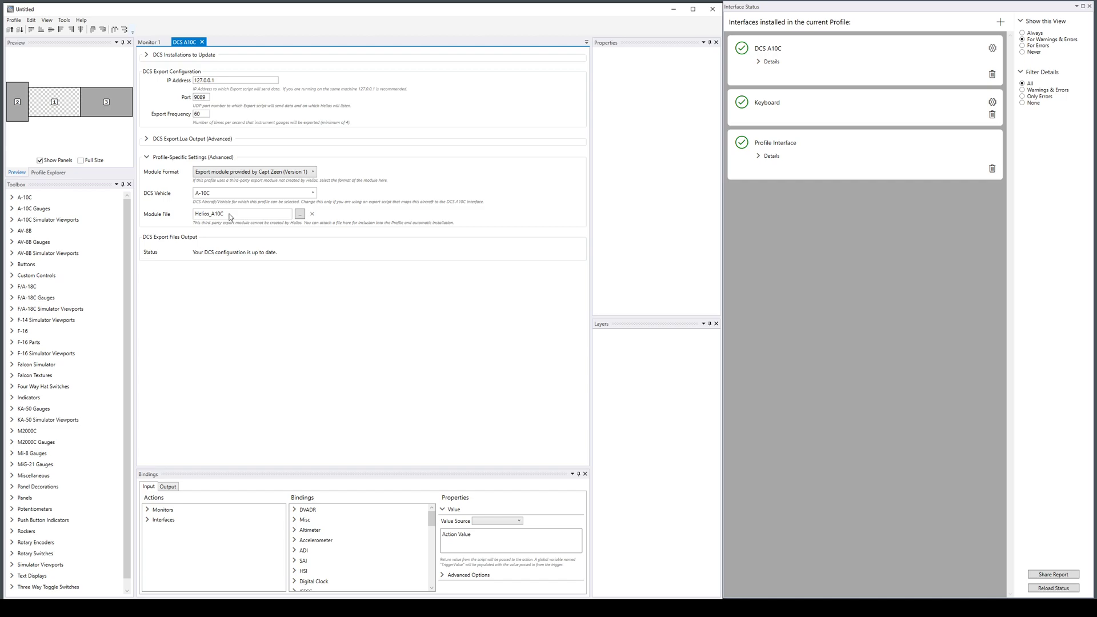
pyautogui.click(759, 62)
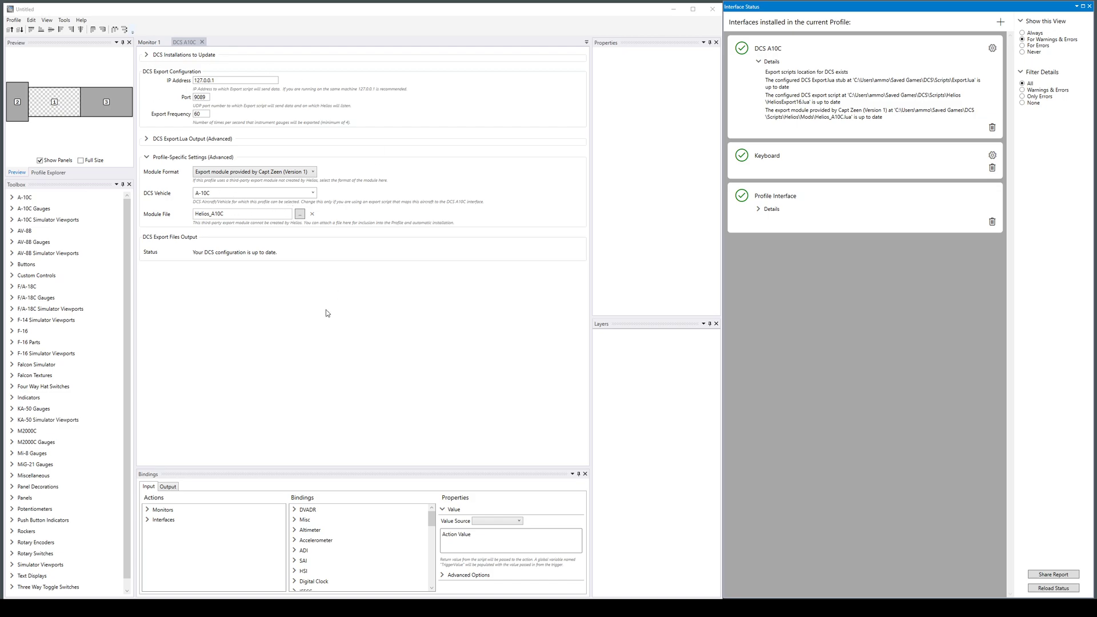
# Set the DCS vehicle for the A10C interface to FA-18C_hornet.
pyautogui.click(312, 193)
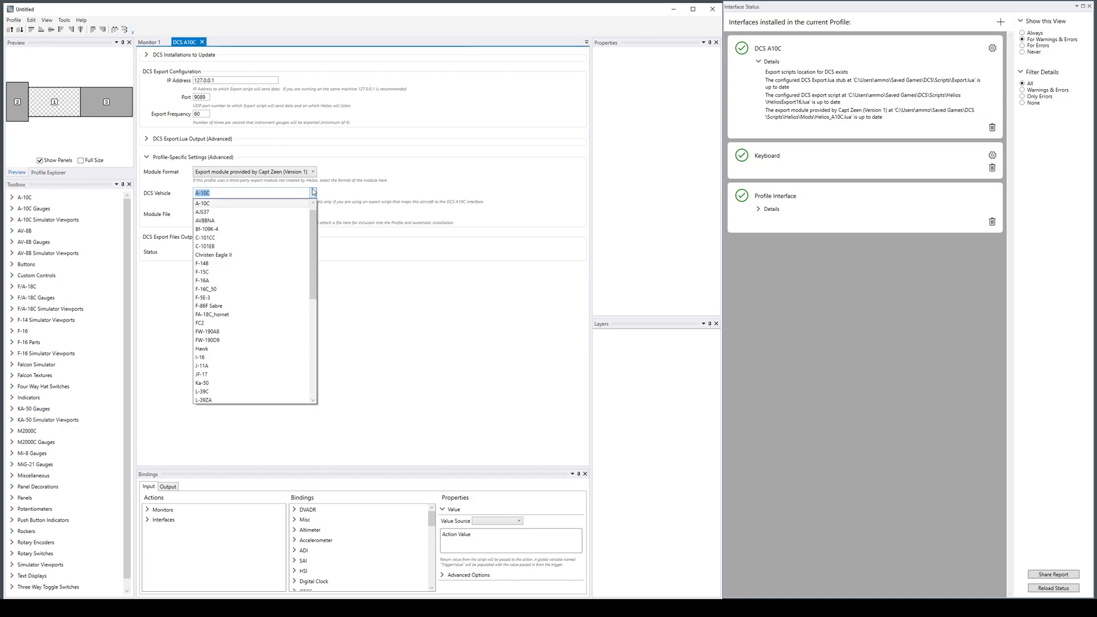
pyautogui.click(264, 315)
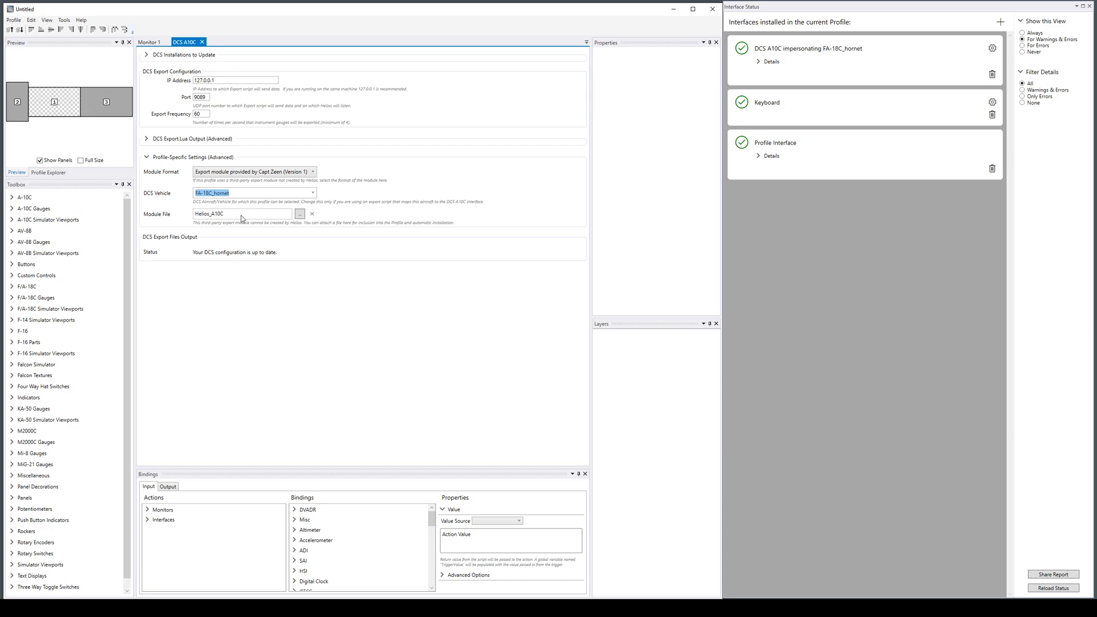
pyautogui.click(300, 214)
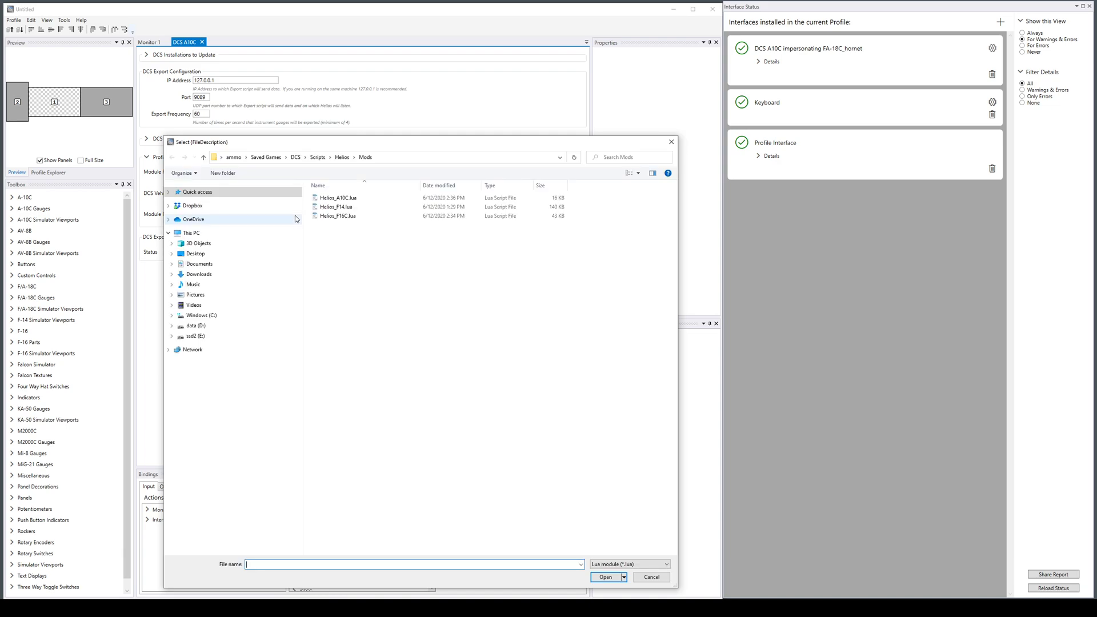
pyautogui.click(343, 216)
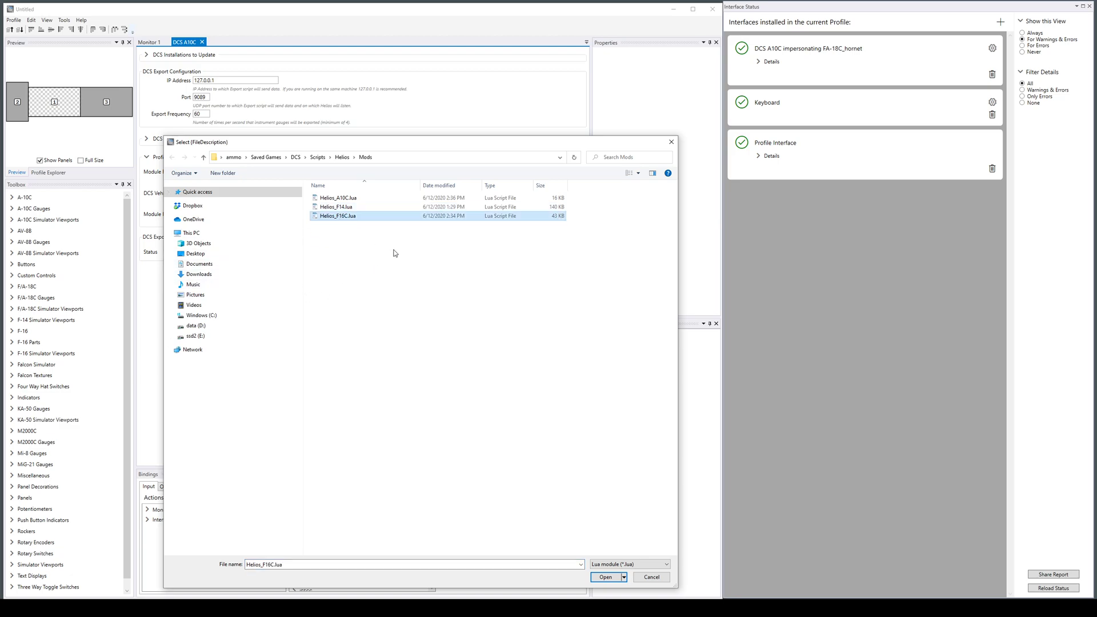
pyautogui.click(614, 579)
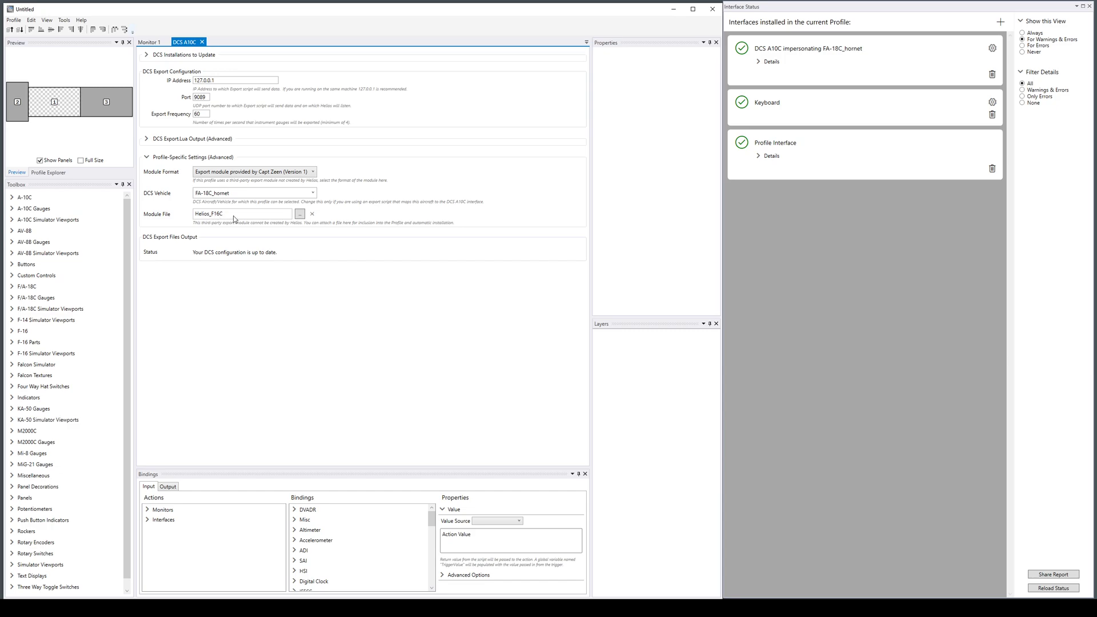
pyautogui.click(311, 215)
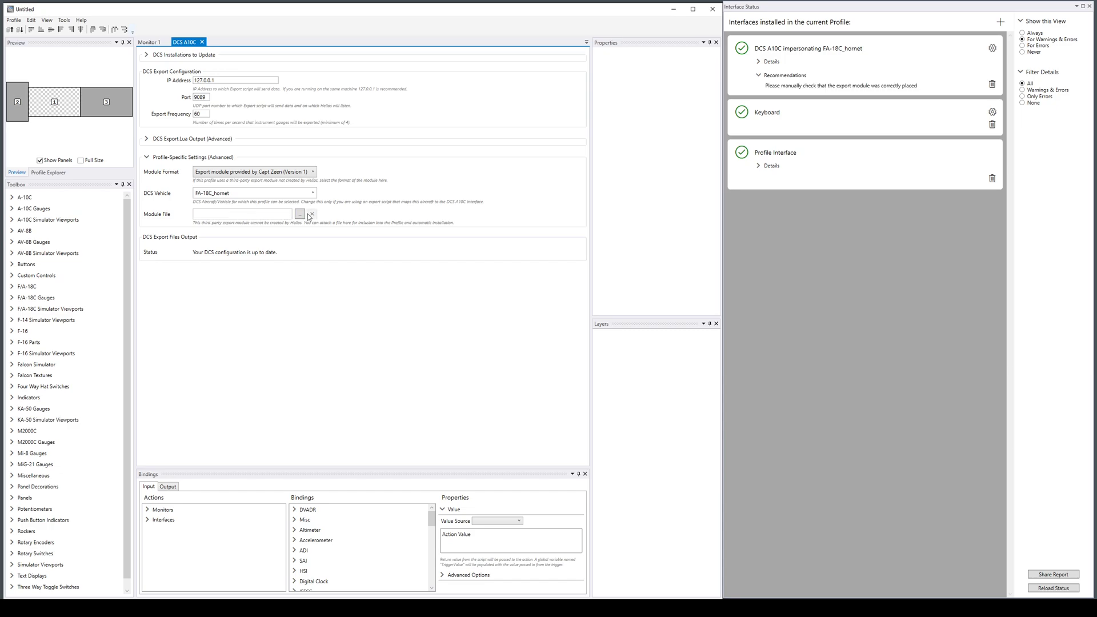
# Attach Helios_F18C.lua as the module file from HeliosTesting\Profiles\CaptZeenFA-18Cbetaupdate3\Scripts\Helios\Mods.
pyautogui.click(300, 214)
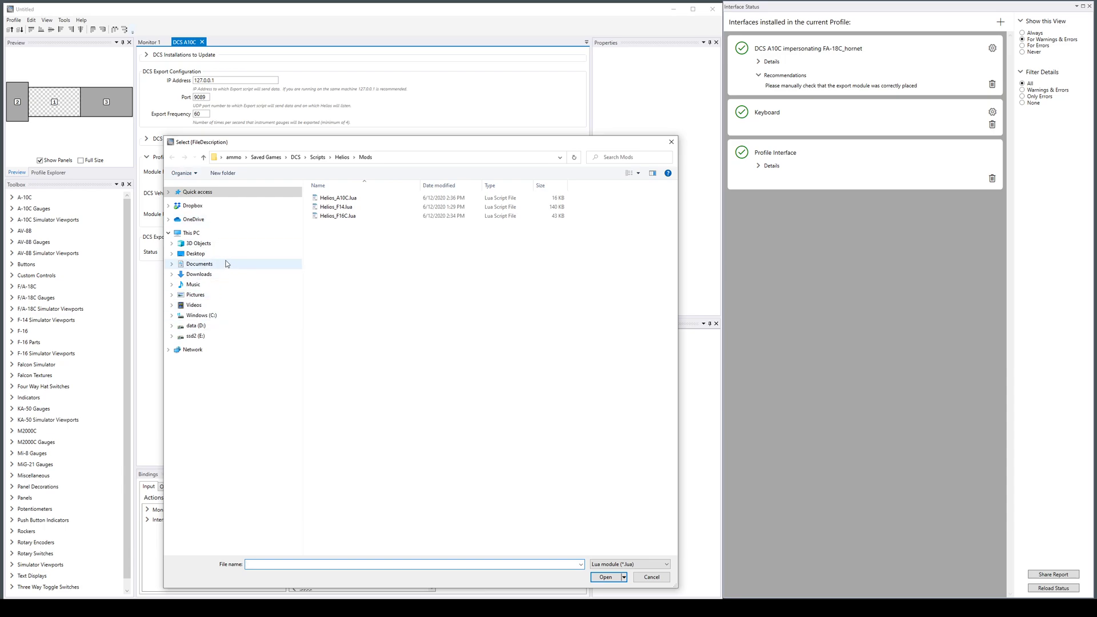
pyautogui.click(169, 192)
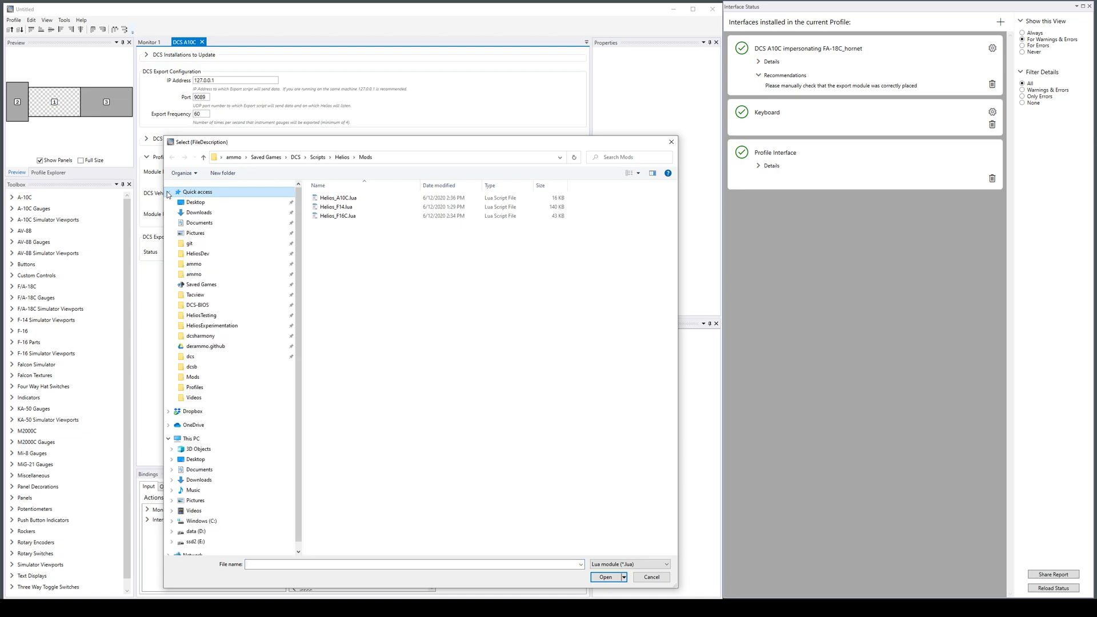
pyautogui.click(201, 315)
pyautogui.doubleClick(330, 244)
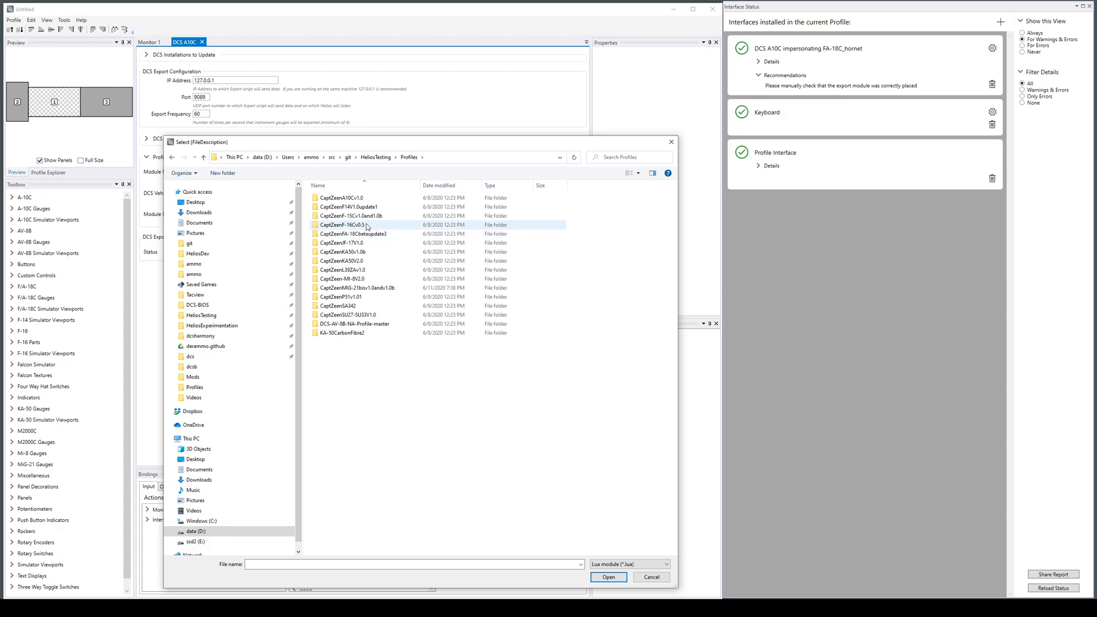
pyautogui.doubleClick(367, 234)
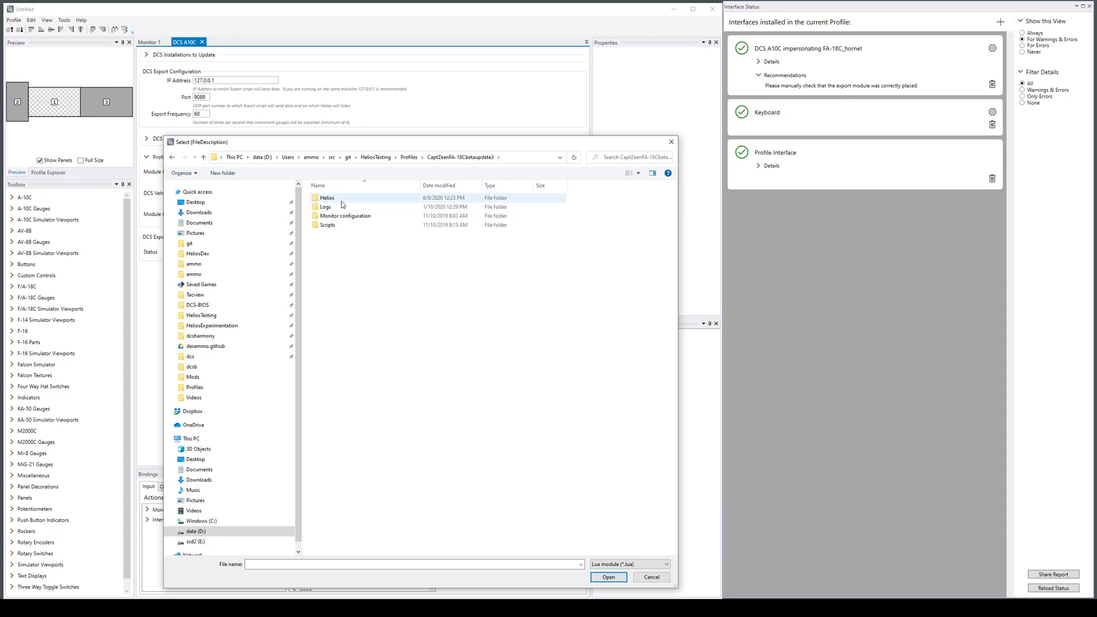
pyautogui.doubleClick(338, 226)
pyautogui.doubleClick(337, 197)
pyautogui.doubleClick(339, 199)
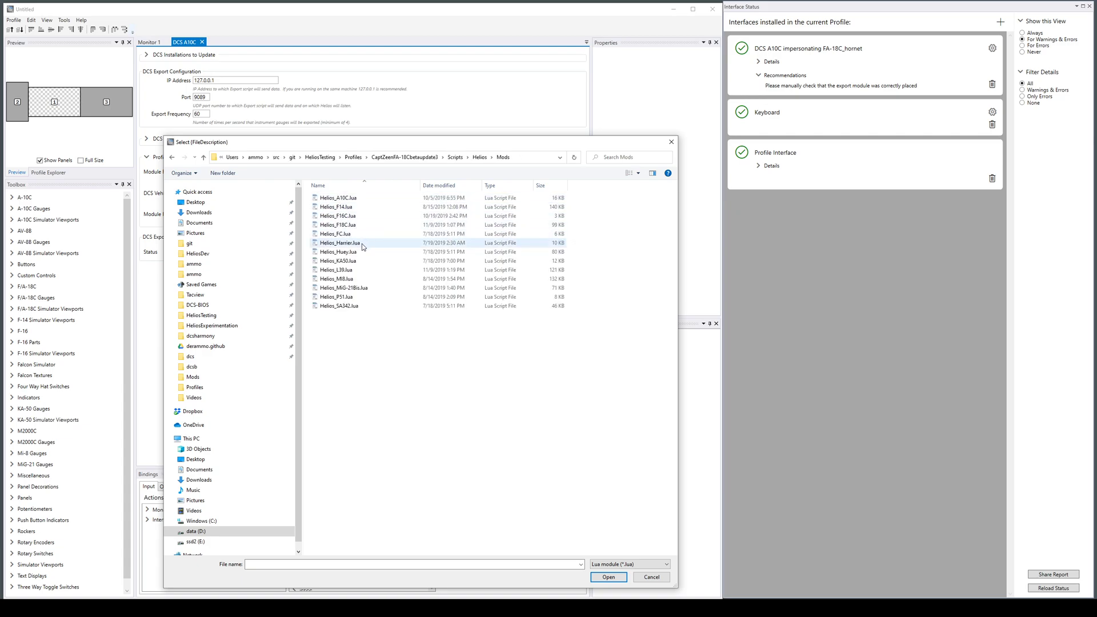
pyautogui.click(372, 226)
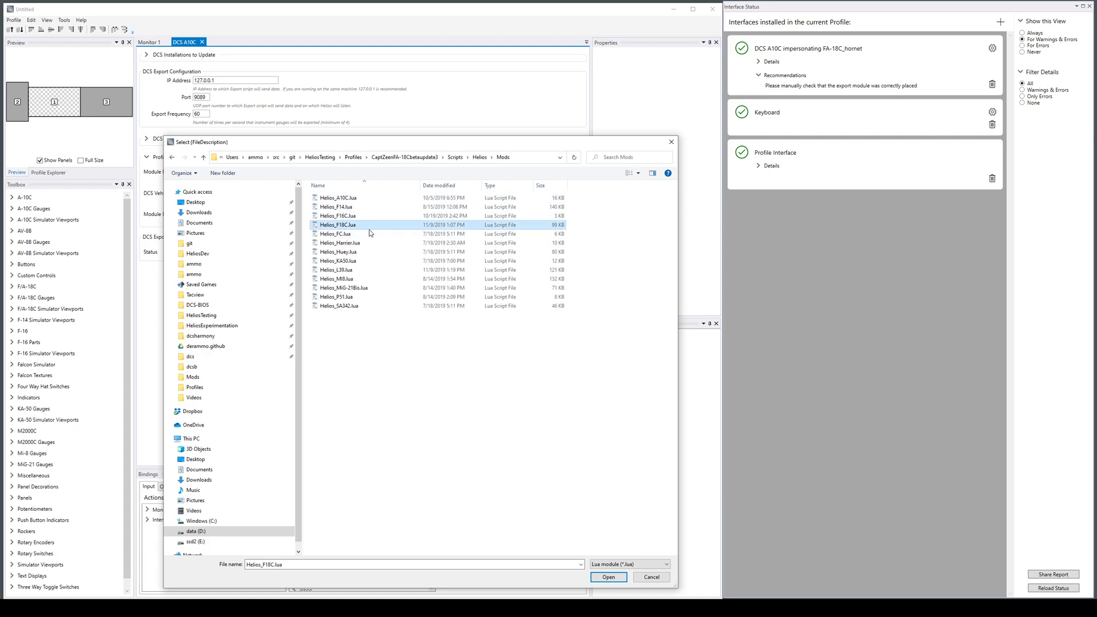
pyautogui.click(608, 577)
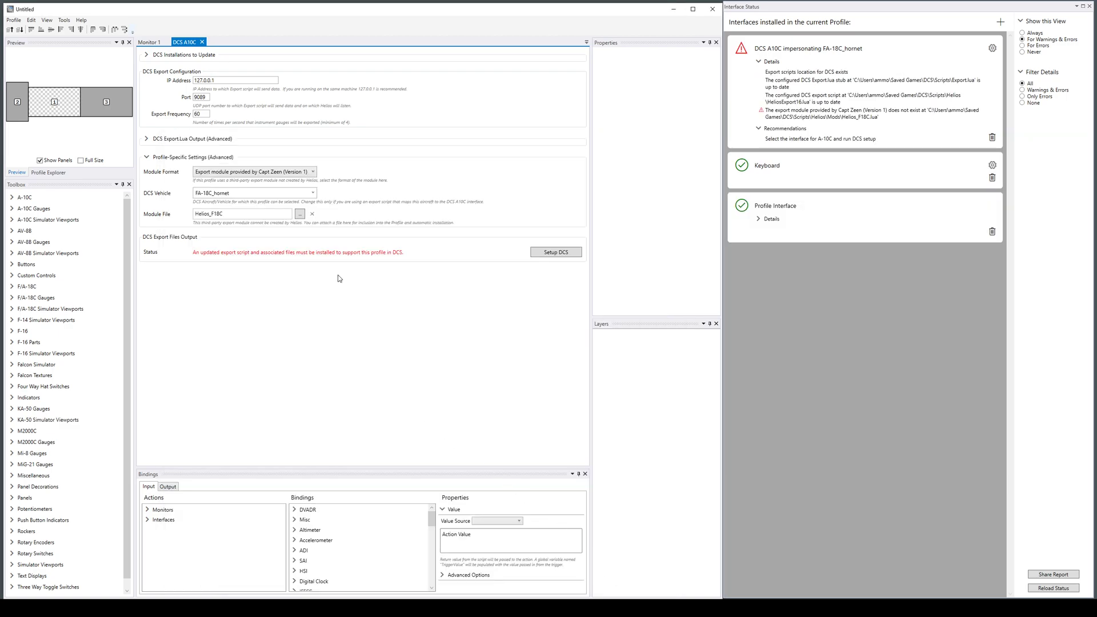
# Run the DCS setup to install the export files and expand the interface's status details.
pyautogui.click(563, 255)
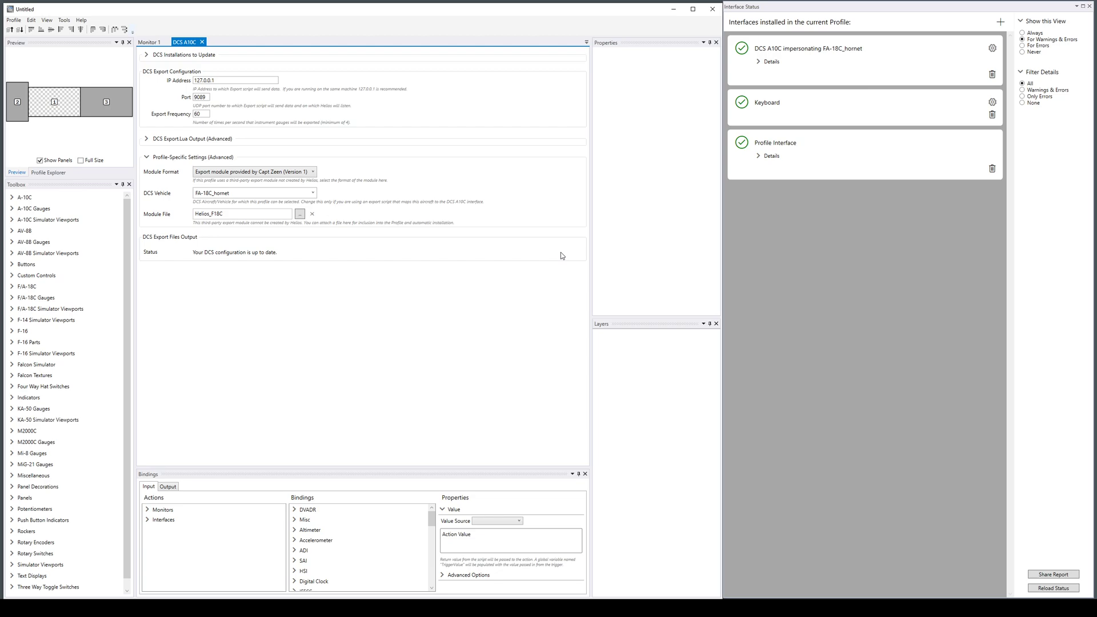
pyautogui.click(766, 61)
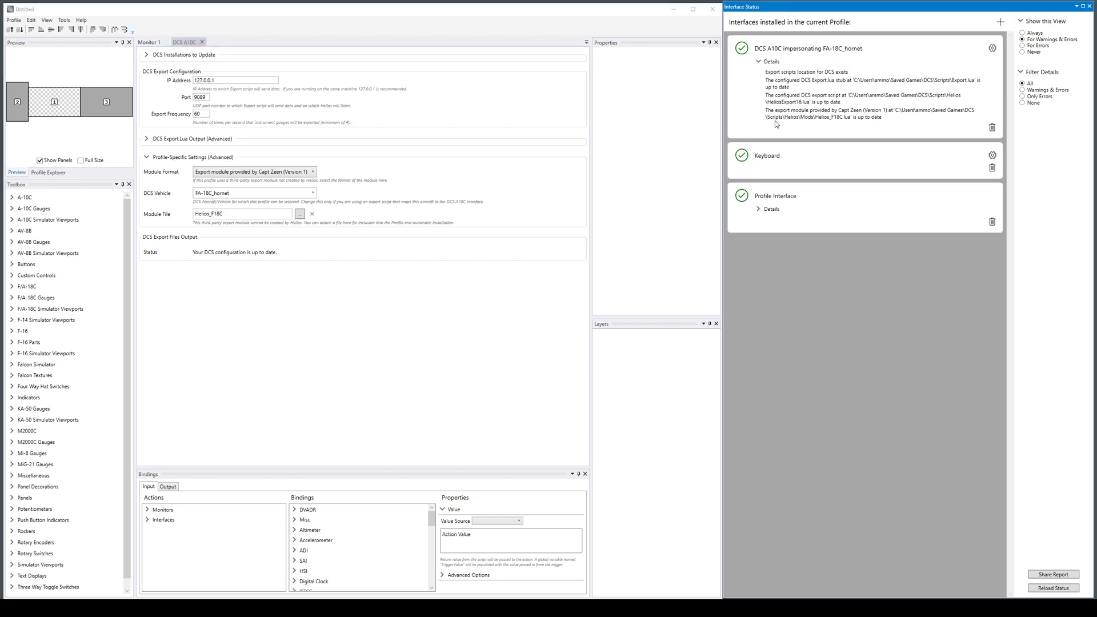